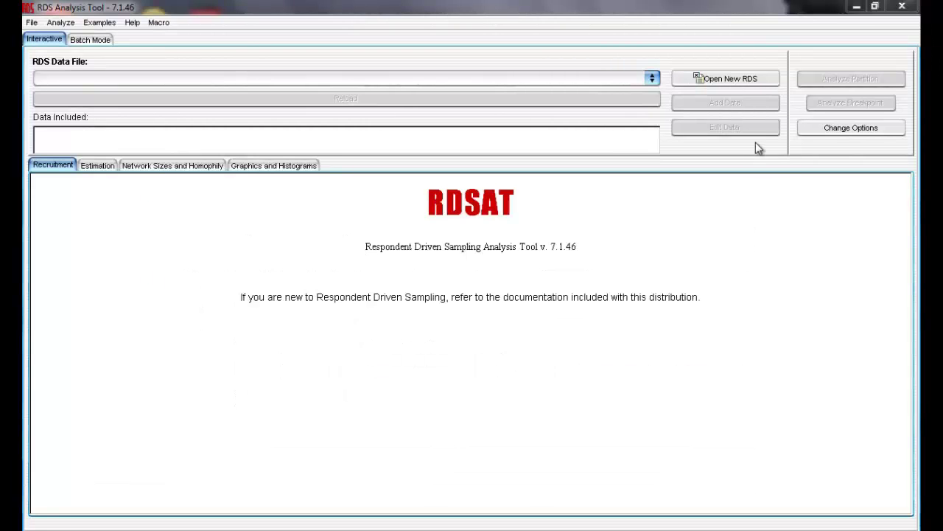
- Load pwid_converted.rds from the Desktop as the new RDS data file
left_click(734, 83)
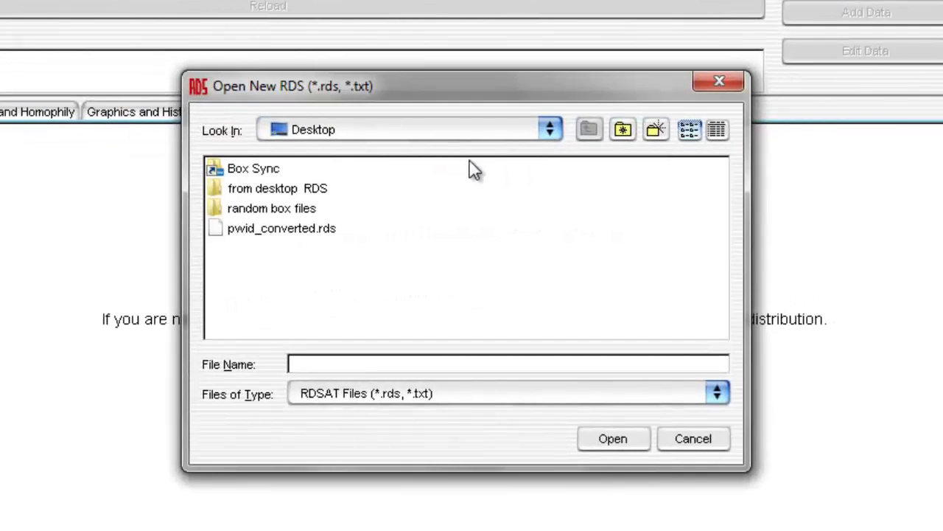
left_click(317, 233)
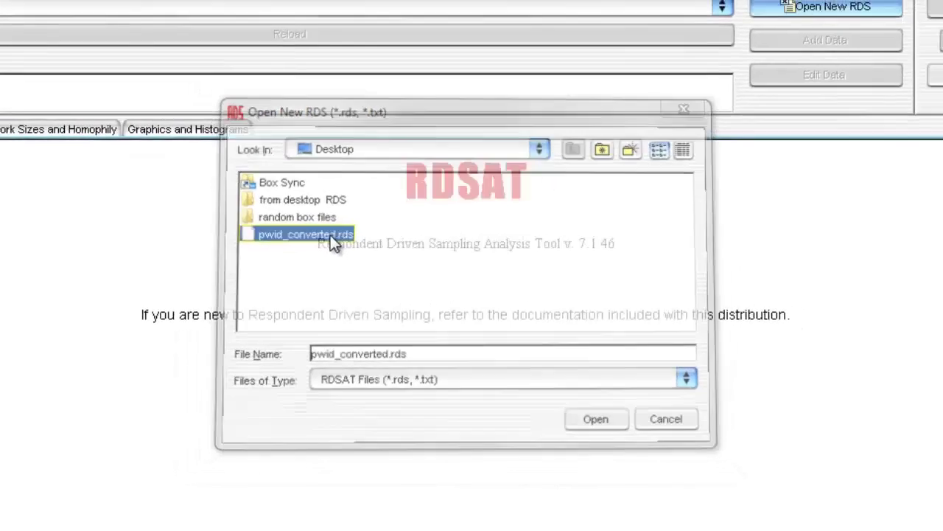
double_click(330, 235)
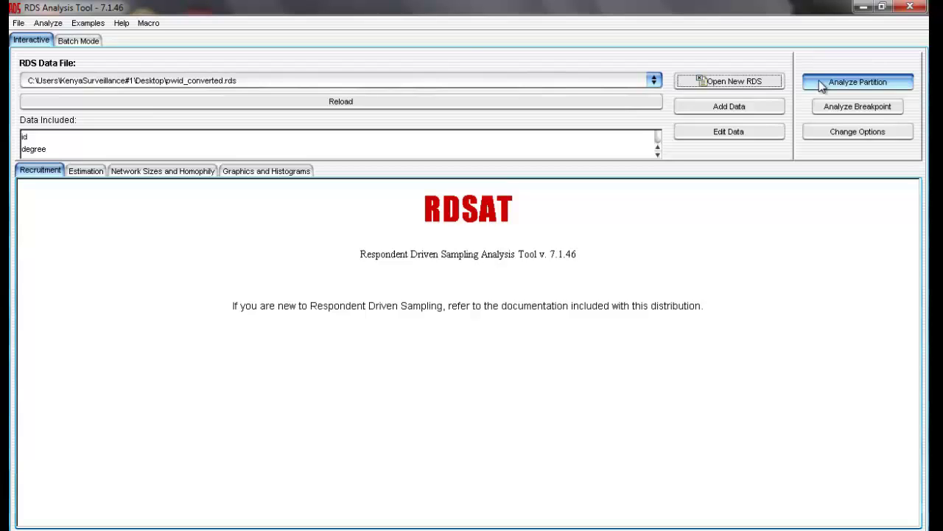
- Run a partition analysis with hiv as the attribute to be analyzed
left_click(822, 85)
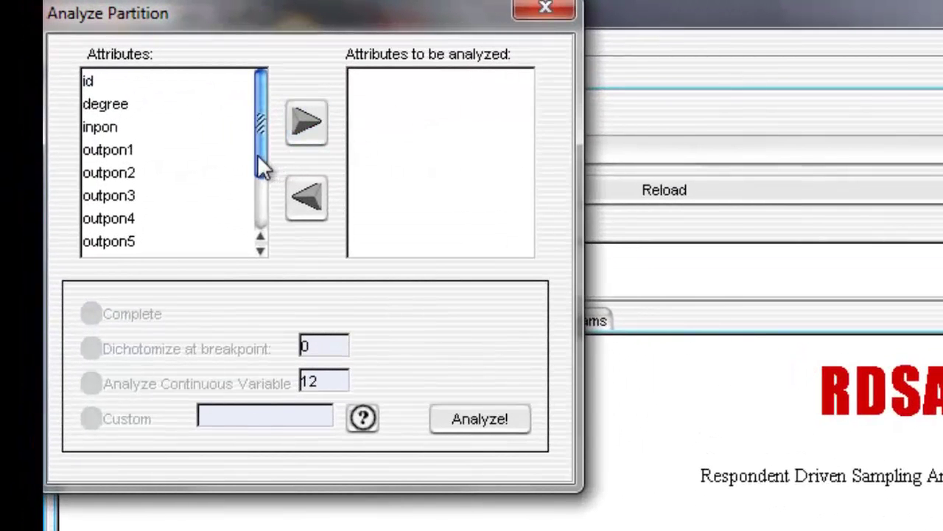
left_click_drag(187, 120, 185, 186)
left_click(146, 248)
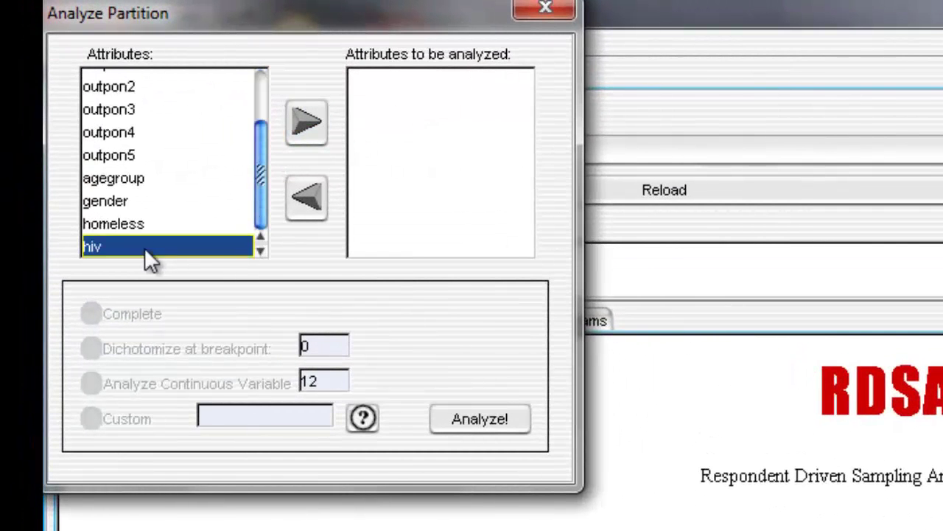
left_click(302, 118)
left_click(468, 415)
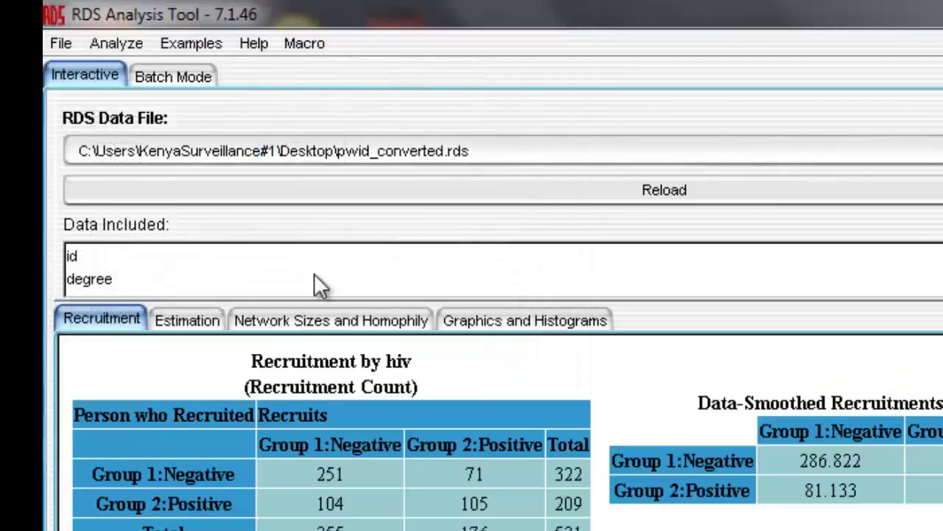
- Export the individualized weights to pwid_weights.txt on the Desktop
left_click(65, 45)
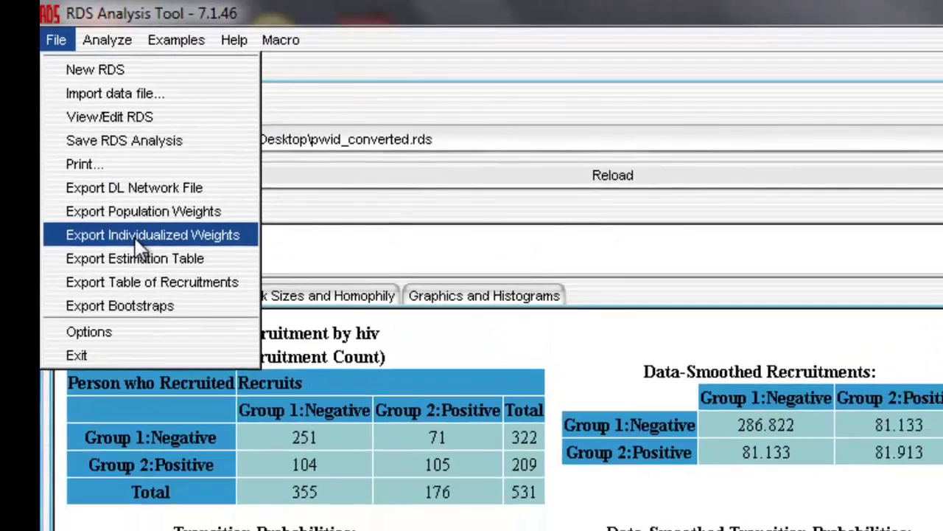
left_click(145, 255)
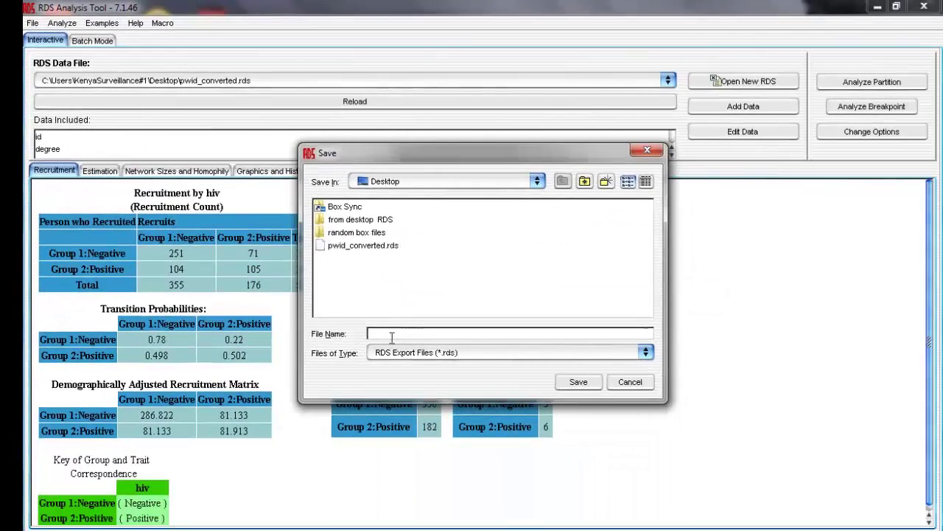
type("pwid")
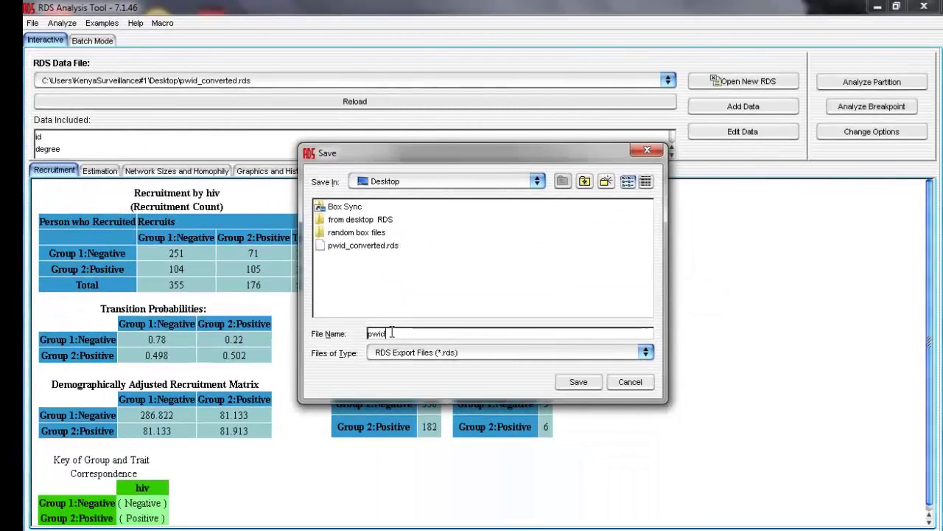
type("_weights.txt")
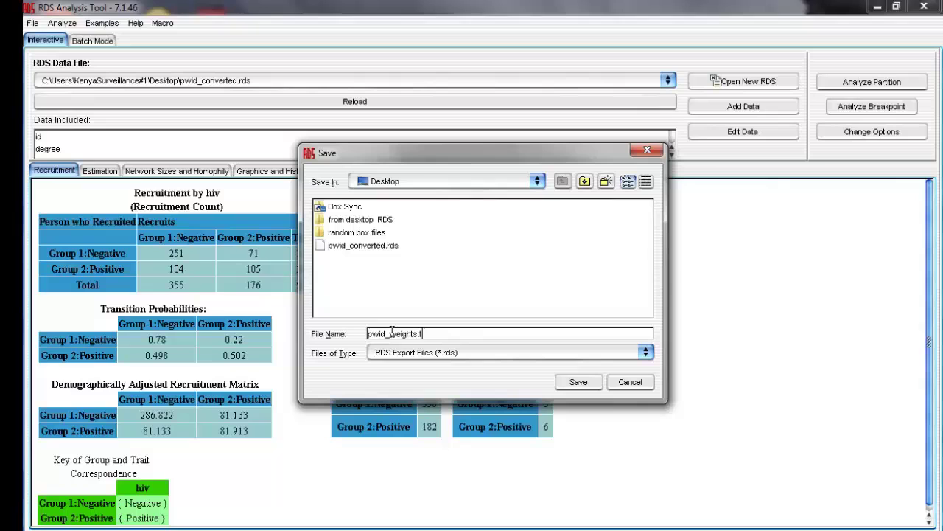
left_click(576, 381)
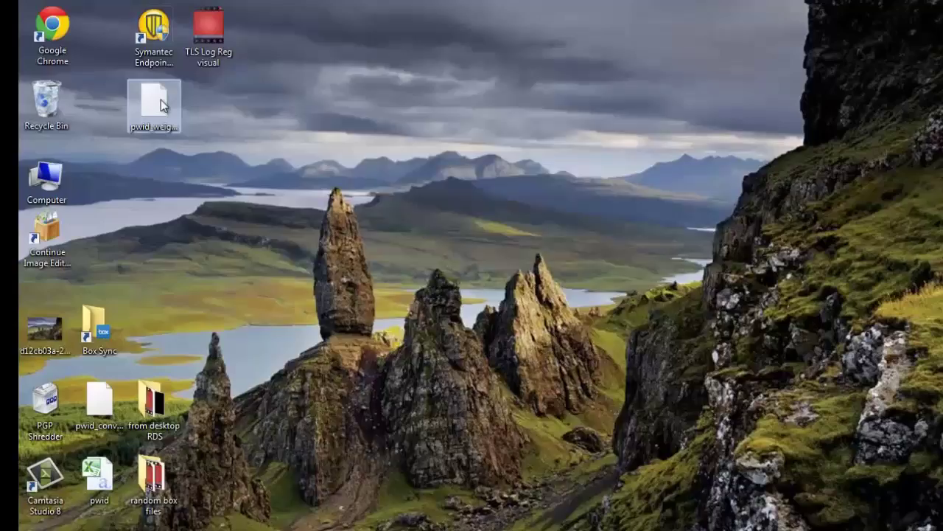
- Open pwid_weights.txt in Notepad and rename the headers RID to ID and hiv to weights
double_click(162, 105)
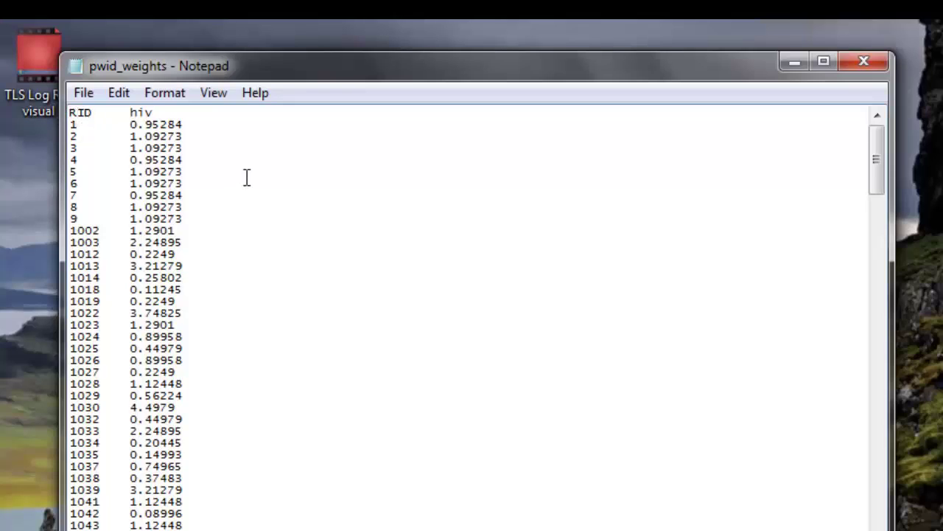
key("BackSpace")
double_click(142, 113)
type("weights")
- Save the edited pwid_weights.txt and close Notepad
left_click(84, 95)
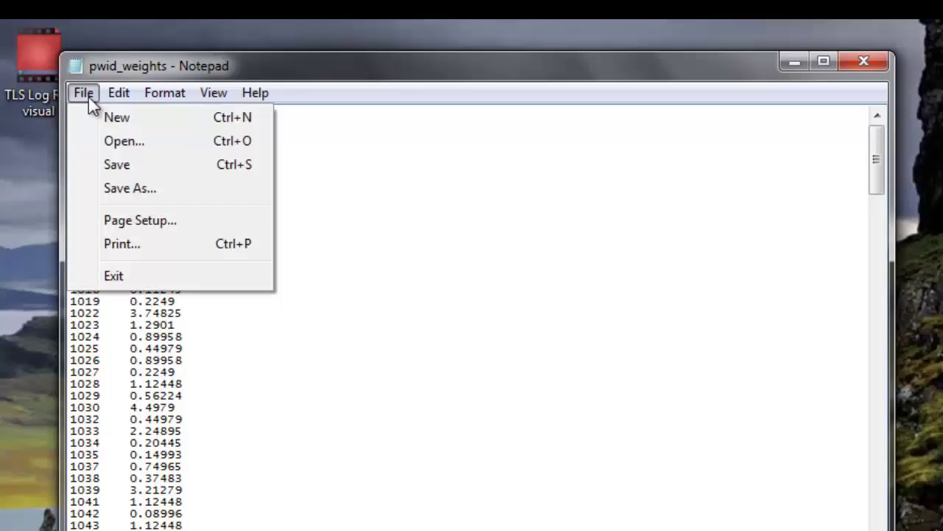
left_click(120, 166)
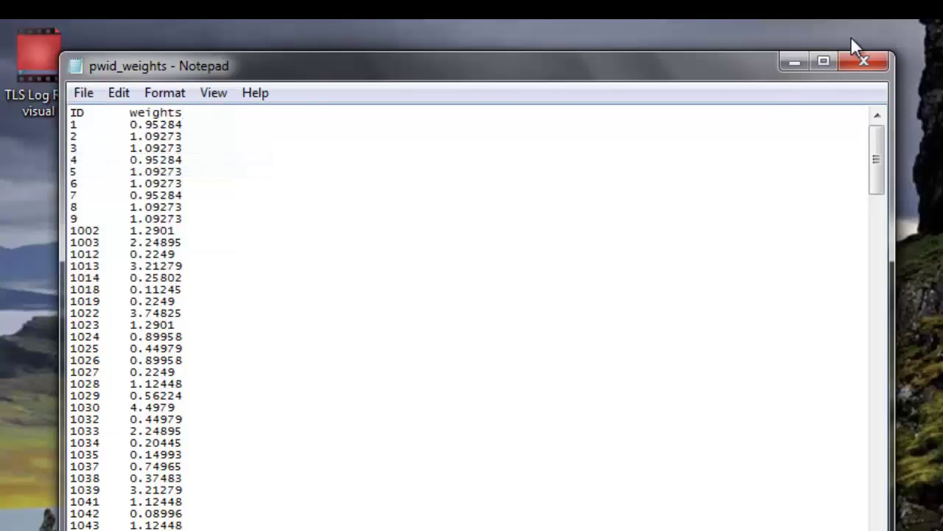
left_click(857, 65)
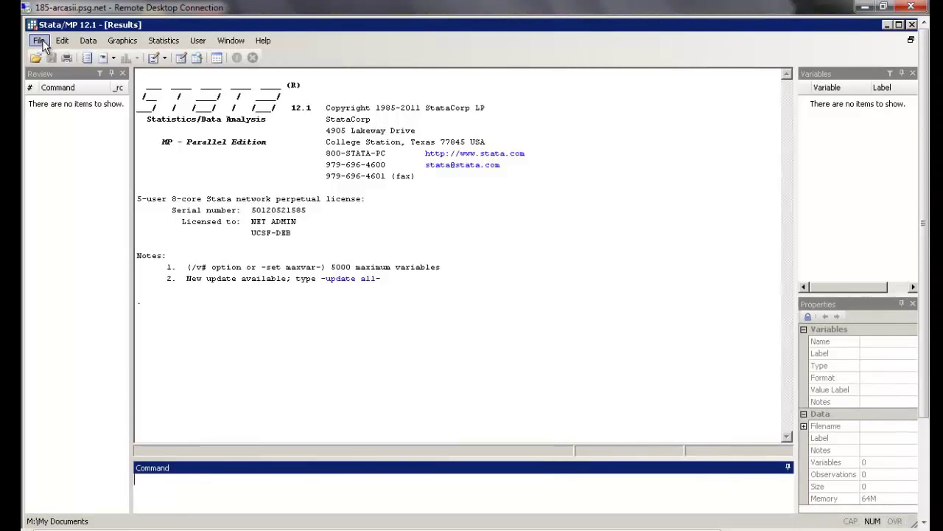
- Set Stata's working directory to the BSS Analysis folder
left_click(39, 42)
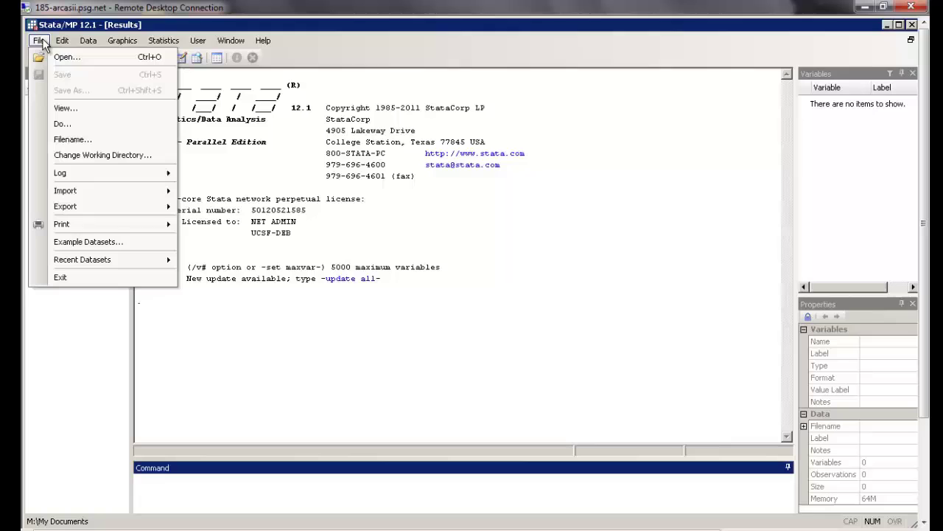
left_click(80, 159)
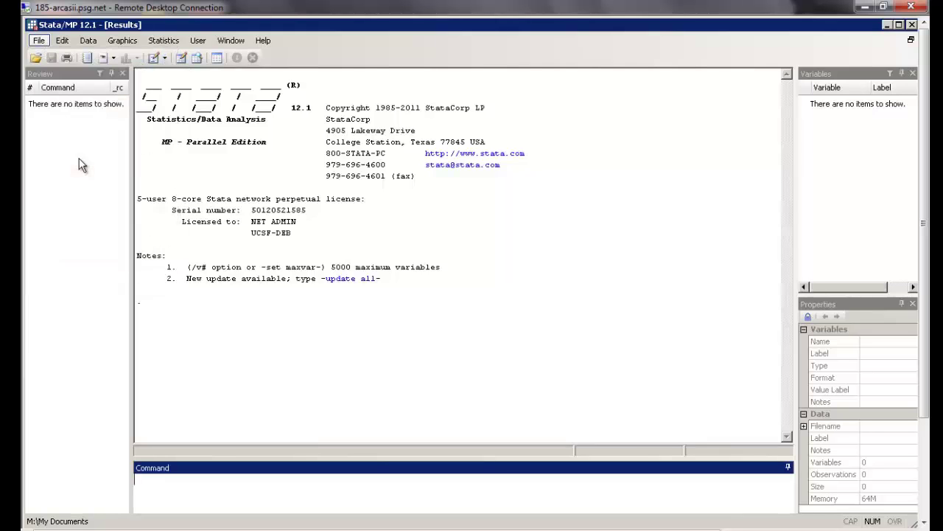
left_click(418, 259)
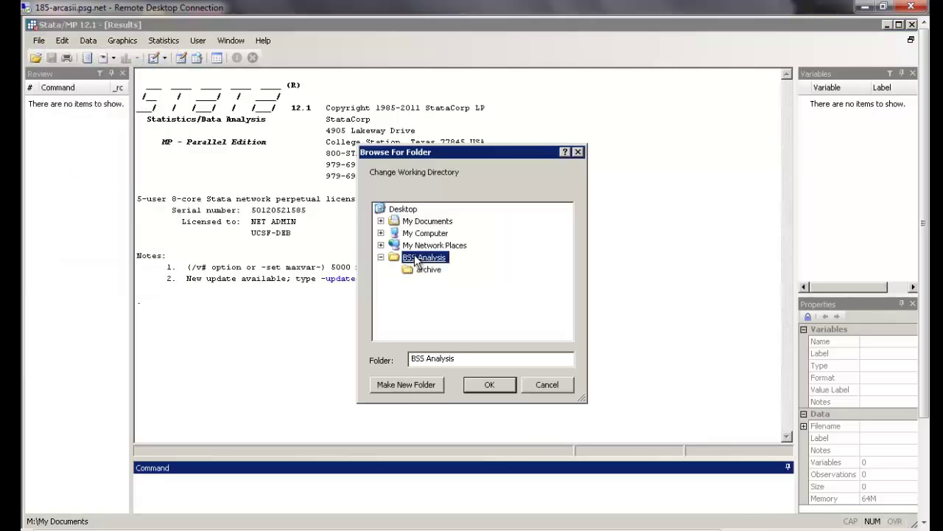
left_click(478, 384)
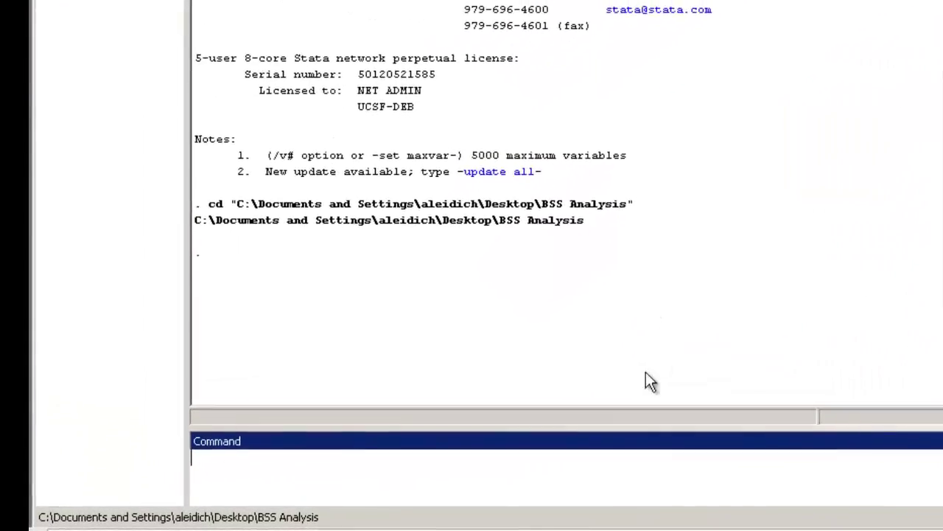
- Import pwid_weights.txt with insheet and save it as pwid_weights.dta
type("in")
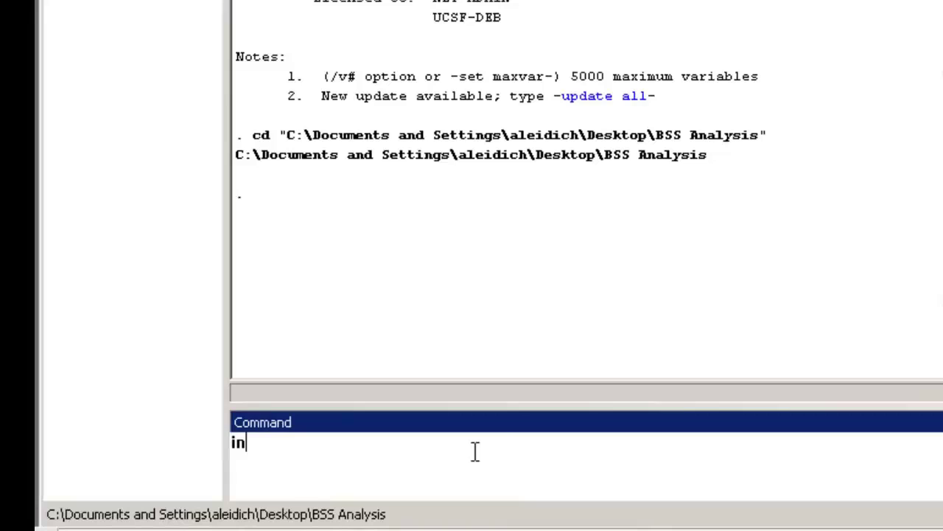
type("sheet using ")
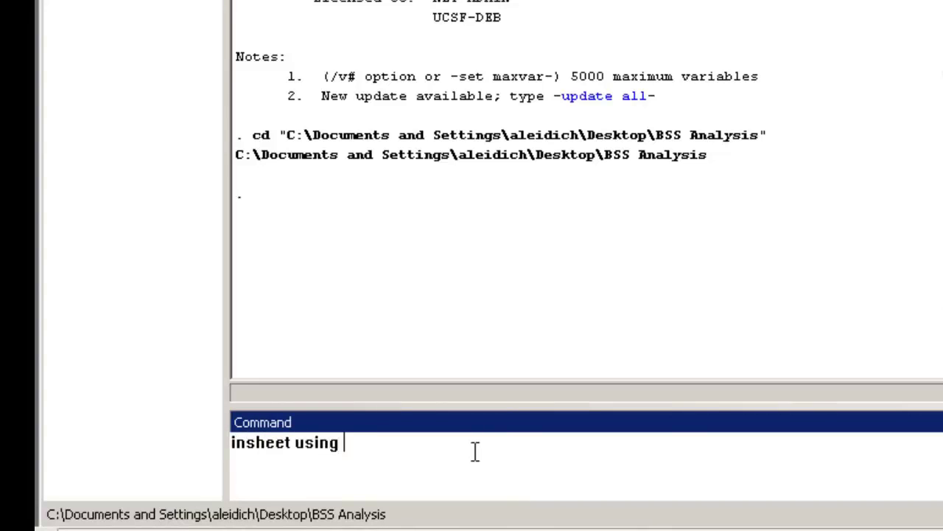
type("pwid_weights.txt")
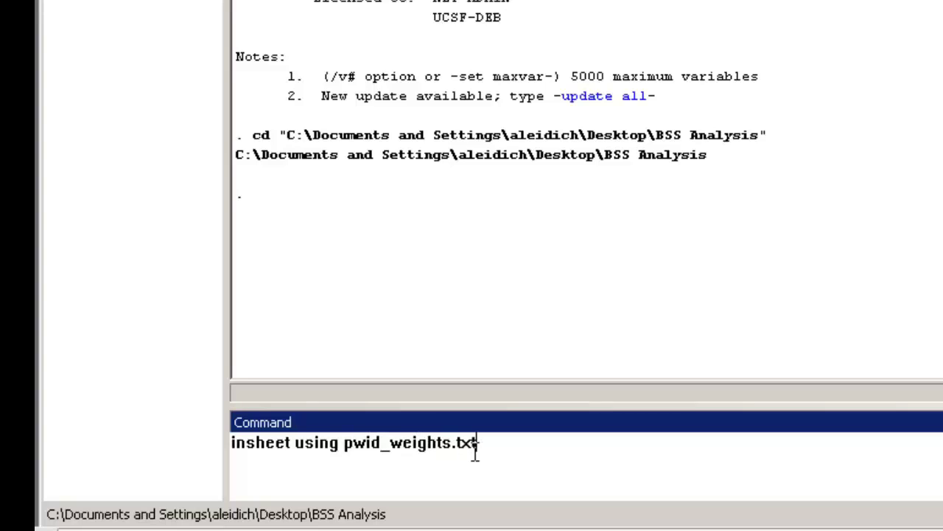
key("Return")
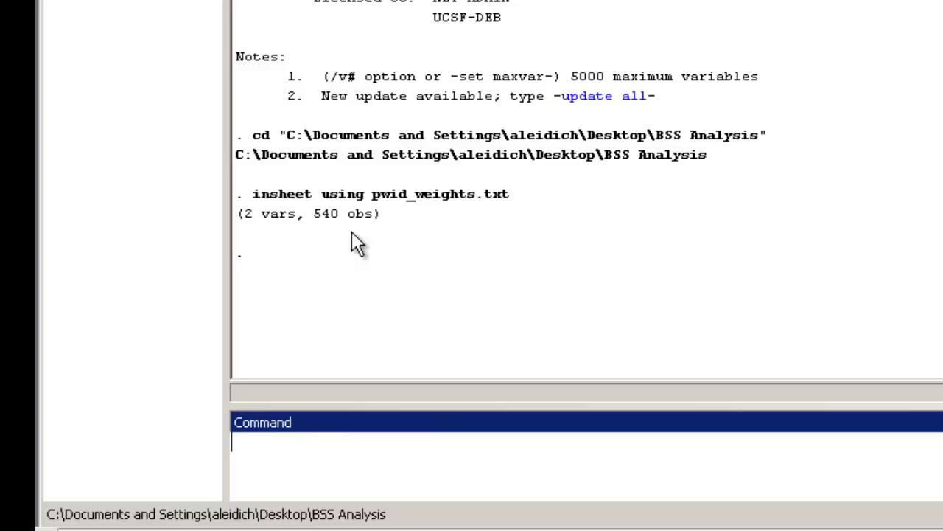
type("save pw")
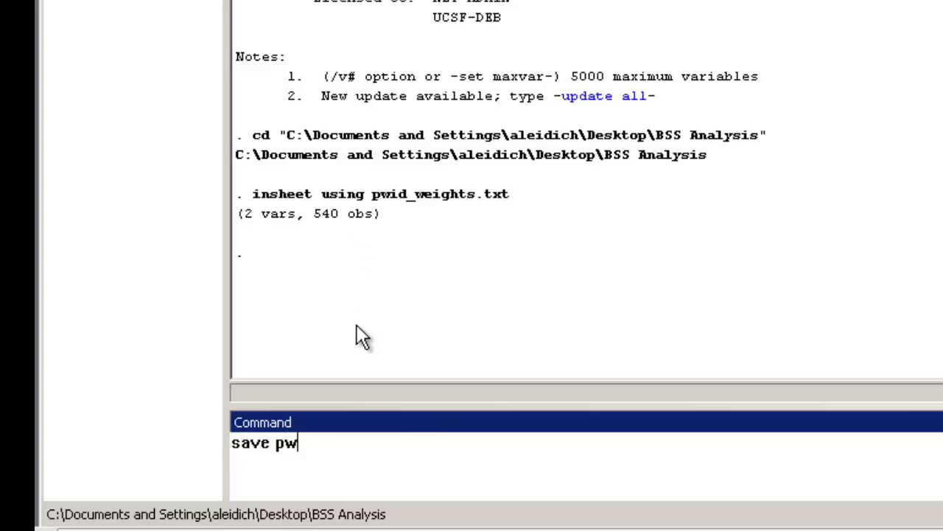
type("id_weights.dta")
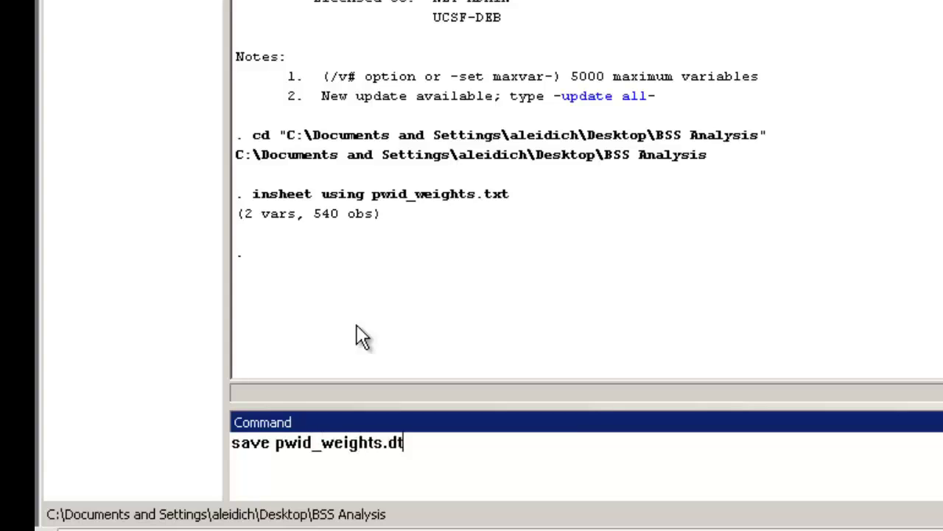
key("Return")
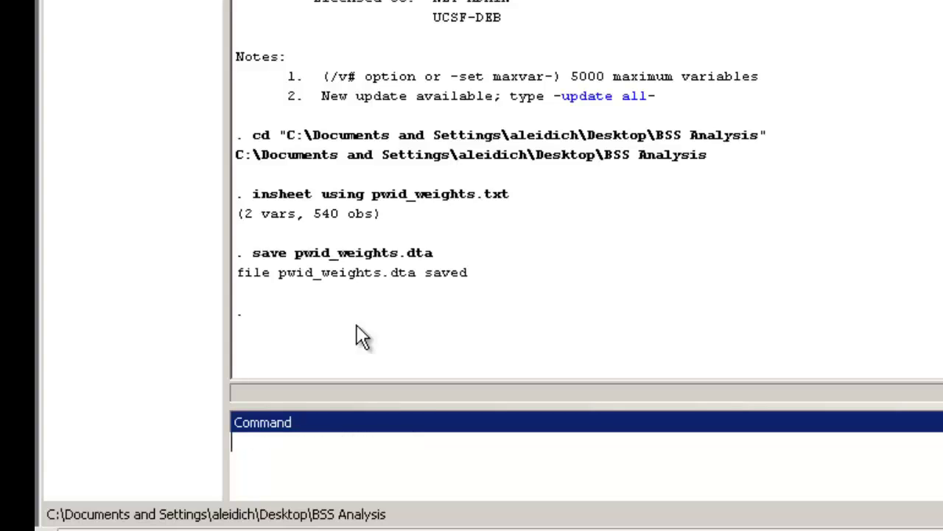
type("insheet using ")
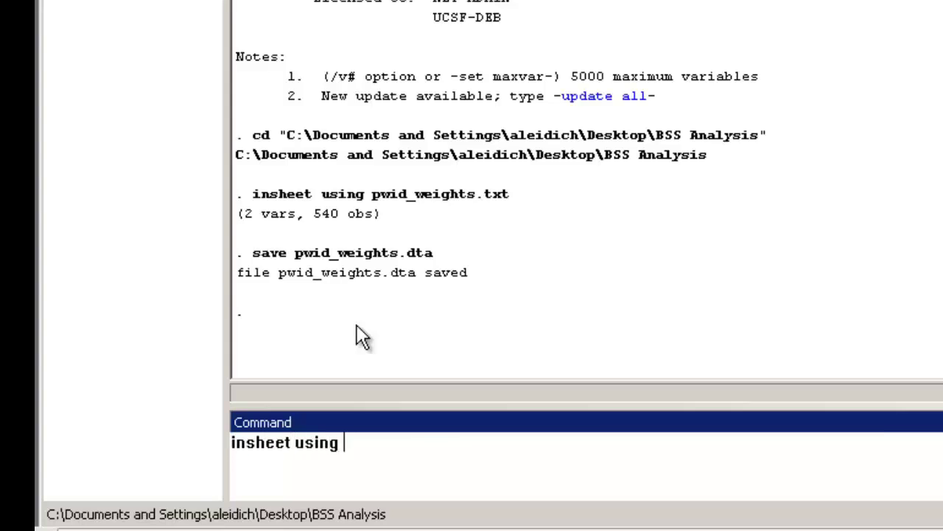
type("pwid.csv, c")
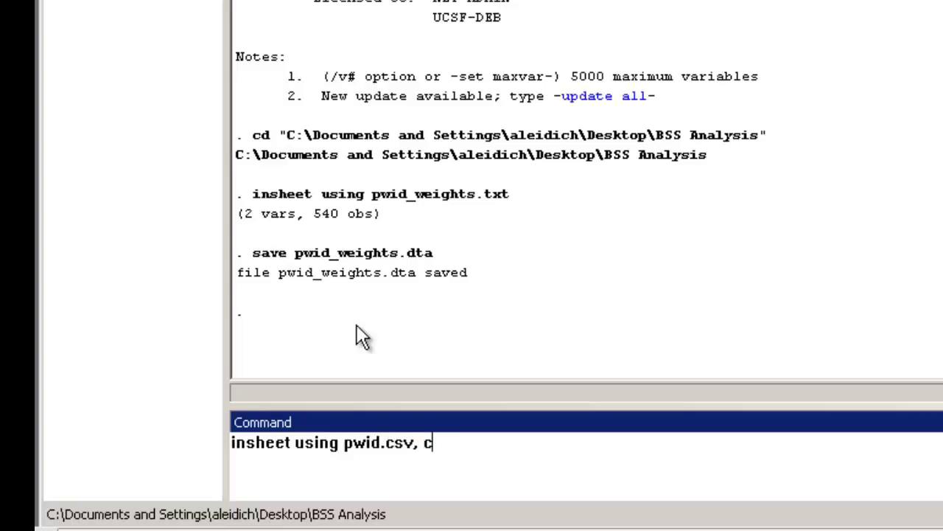
type("lear")
- Load pwid.csv with clear, replacing the weights data, and browse its 540 records
key("Return")
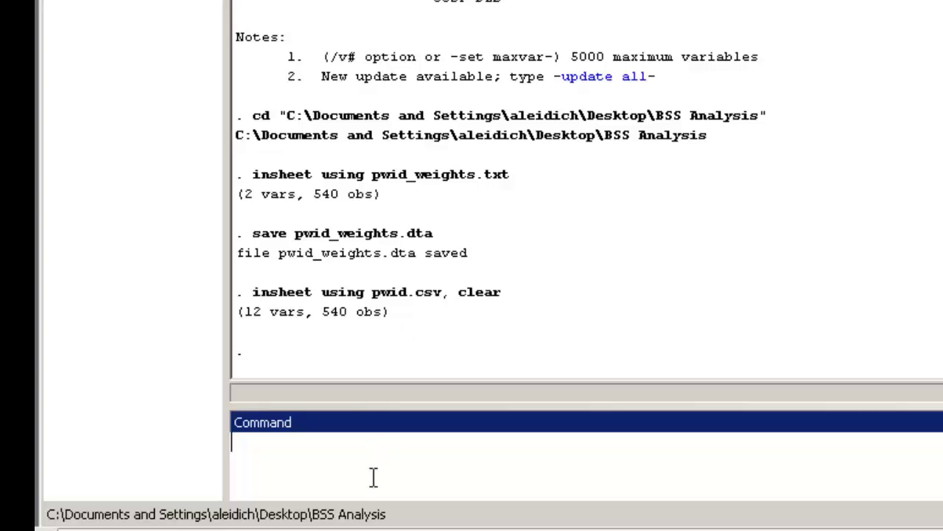
type("browse")
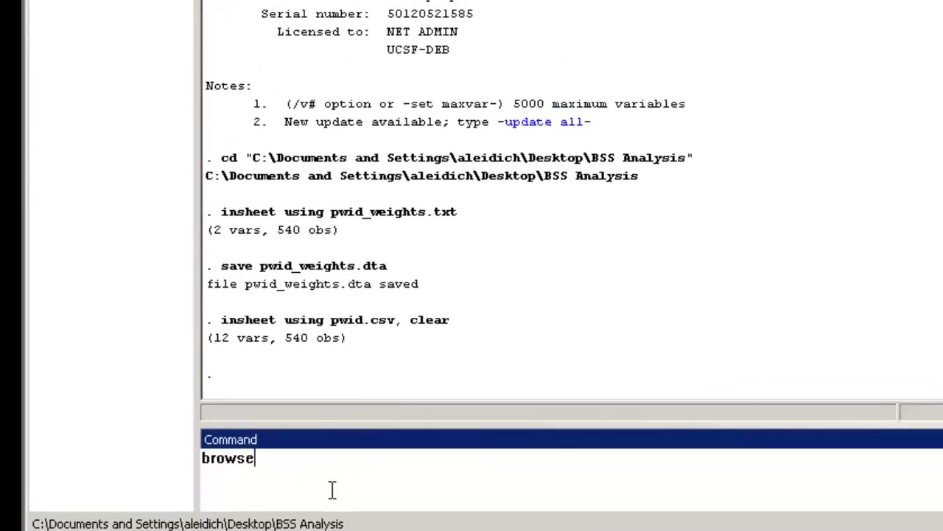
key("Return")
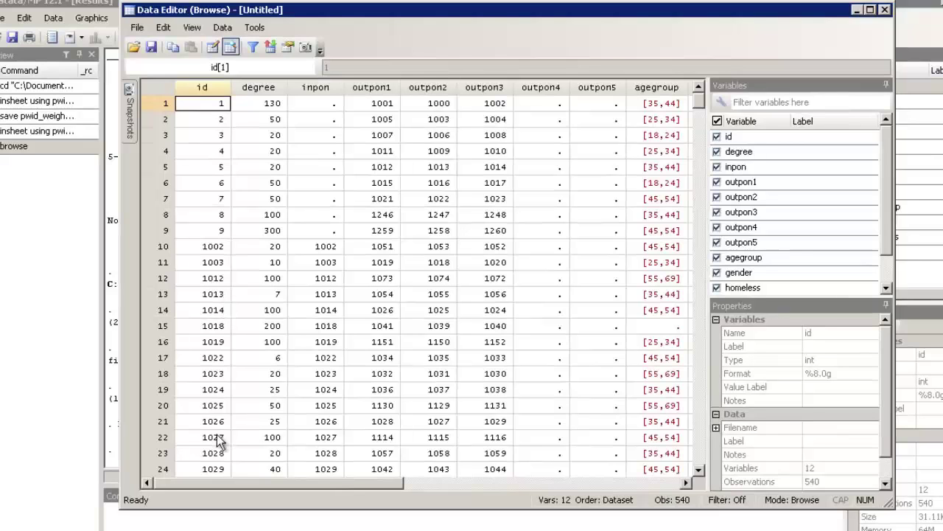
- Close the Data Editor and run merge m:1 id using pwid_weights, matching all 540 observations
left_click(885, 10)
type("mer")
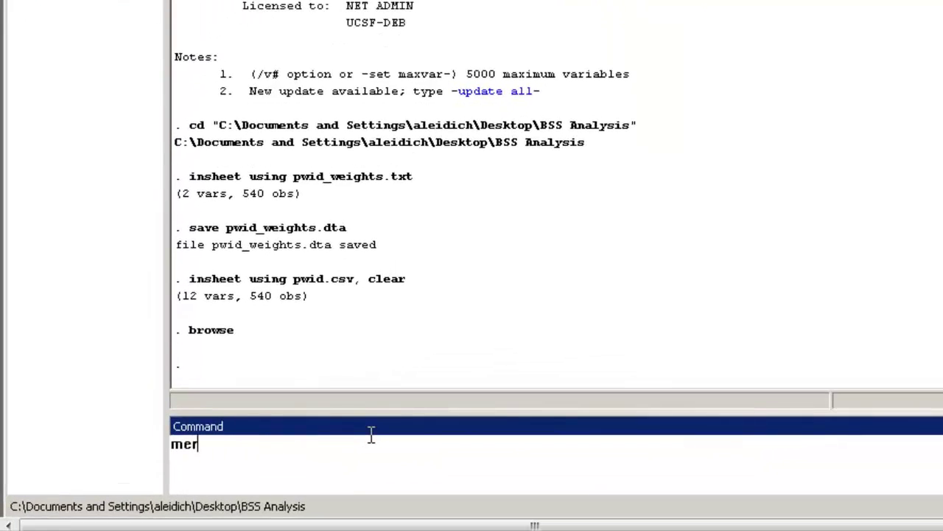
type("ge m:1 ")
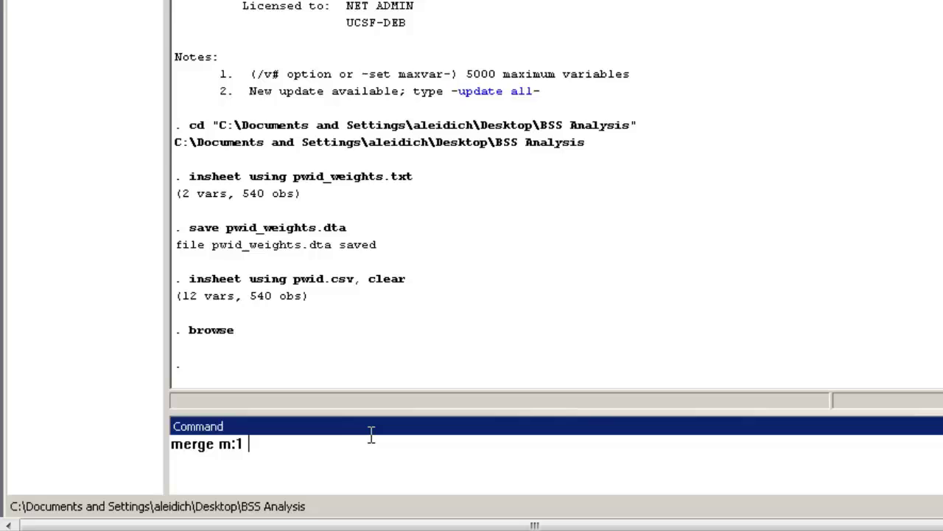
type("id using")
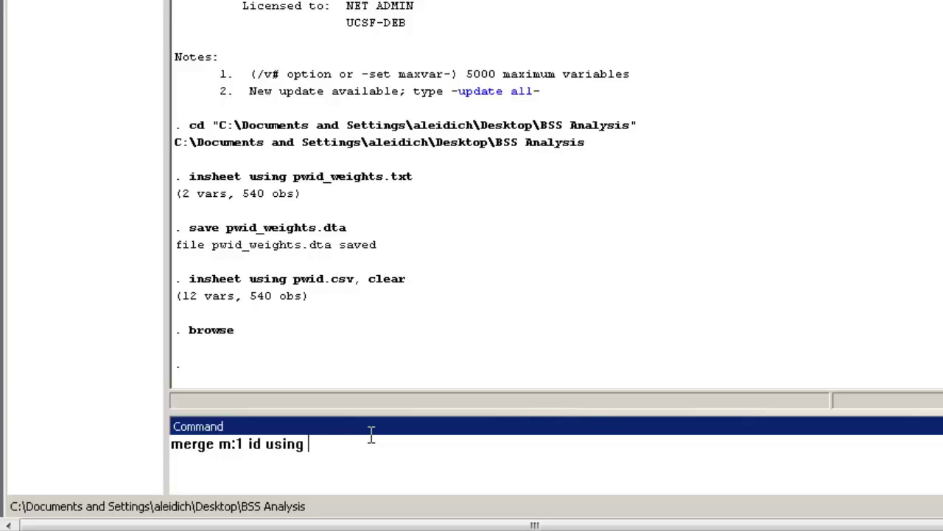
type(" pwid_weights")
key("Return")
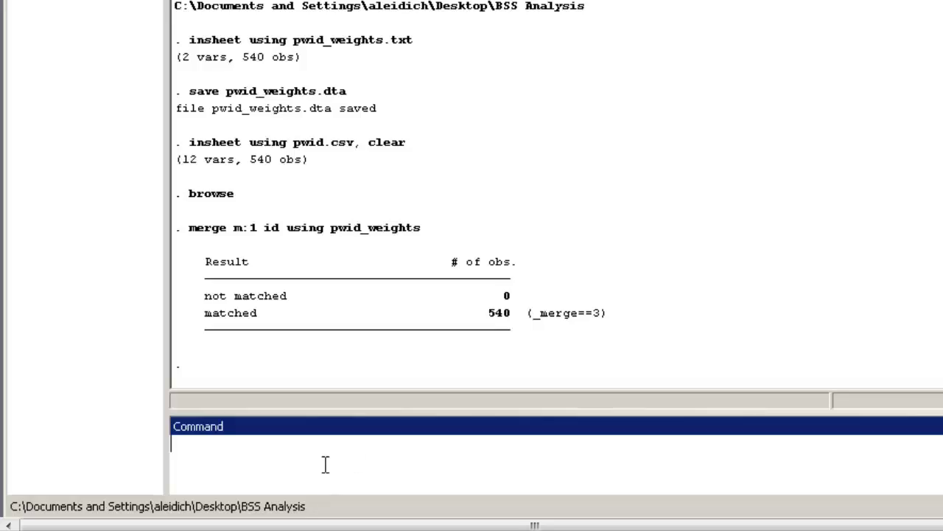
- Browse the merged data to check the new weights and _merge columns
type("browse")
key("Return")
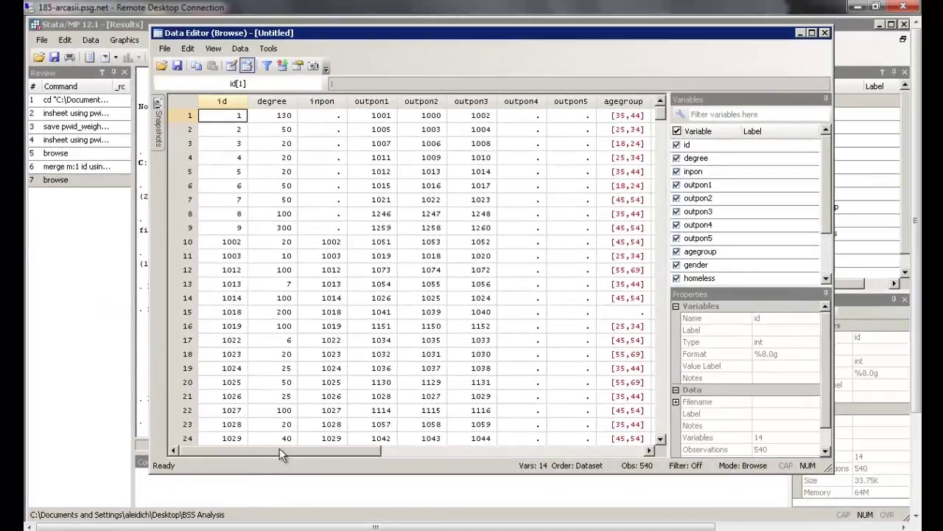
left_click_drag(279, 448, 386, 461)
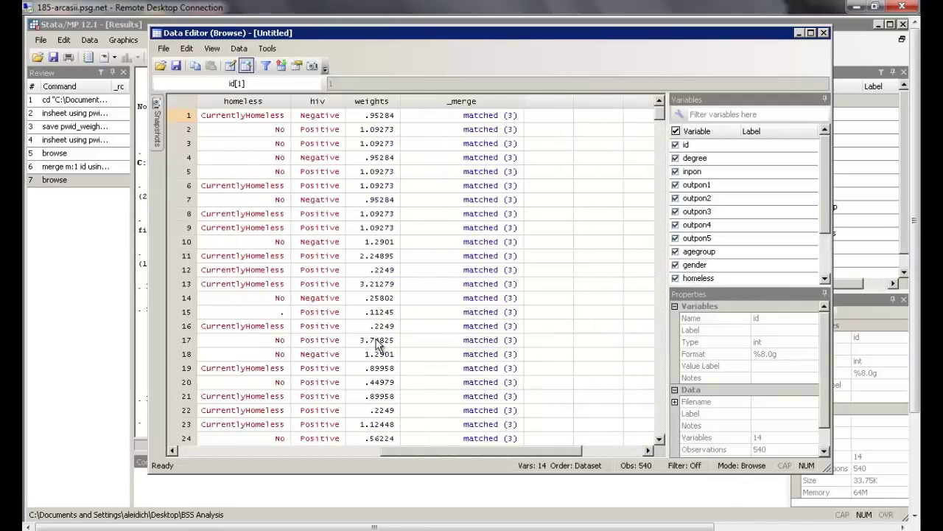
- Close the Data Editor and save the merged dataset as pwid.dta
left_click(823, 34)
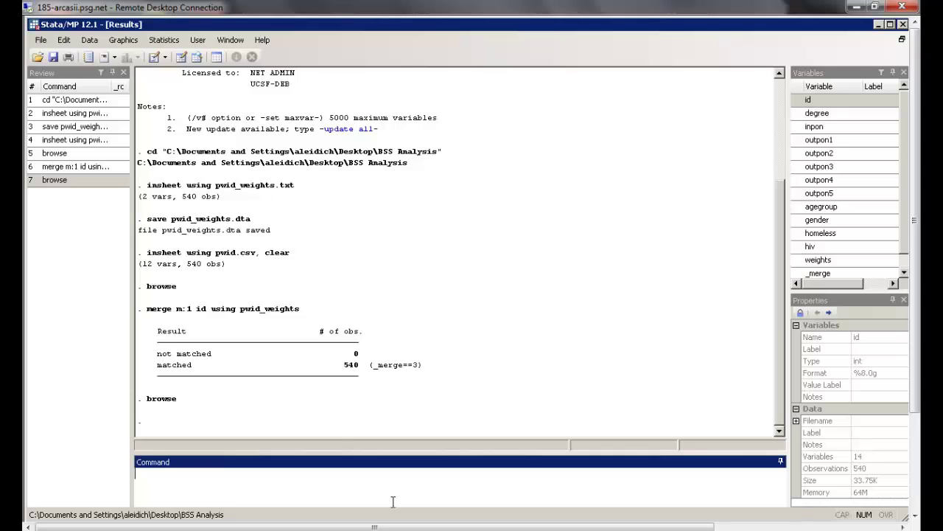
type("save pwid.dta")
key("Return")
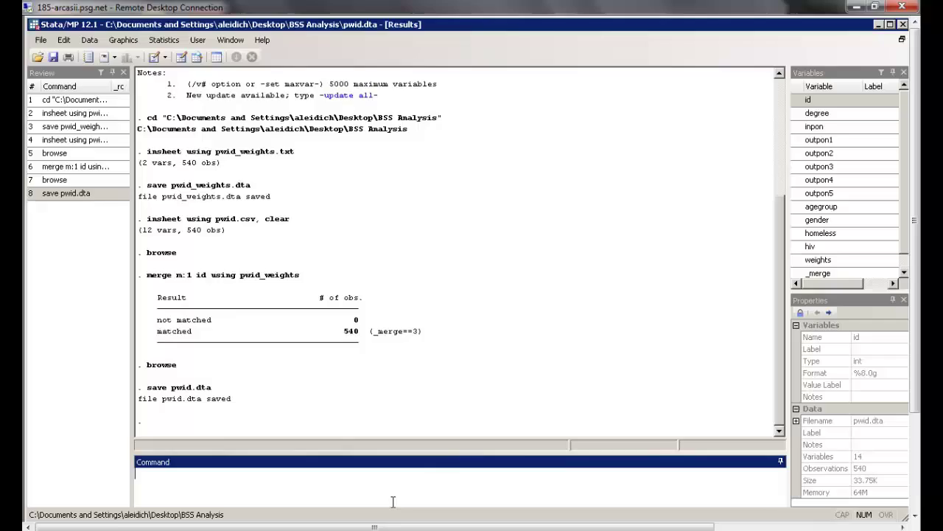